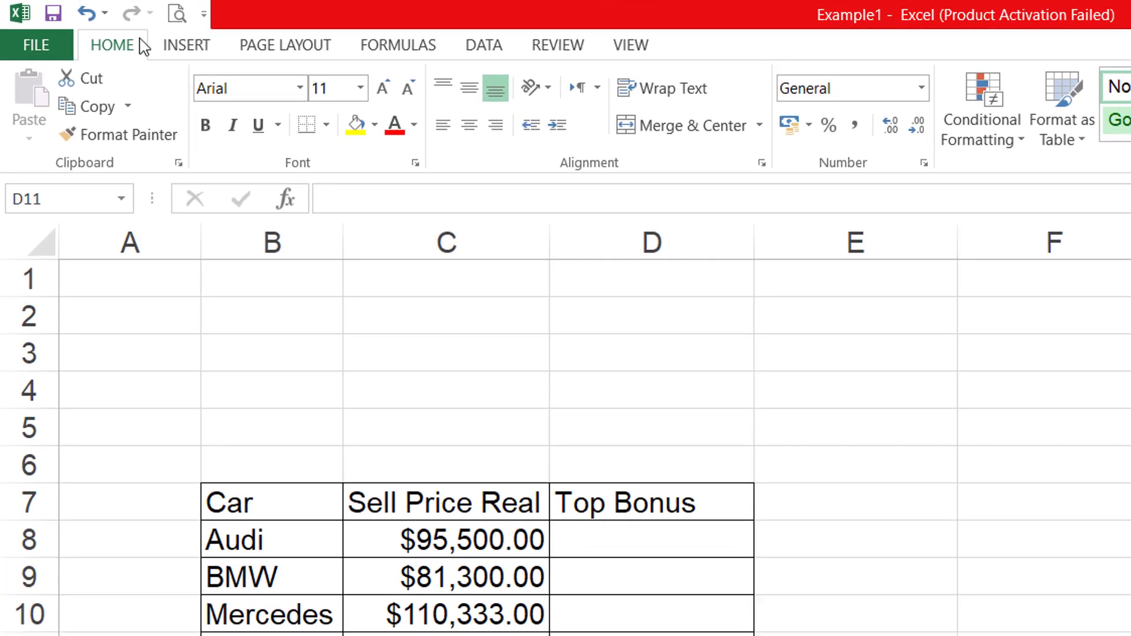
# Add the Camera command from All Commands to the Quick Access Toolbar.
pyautogui.rightClick(113, 16)
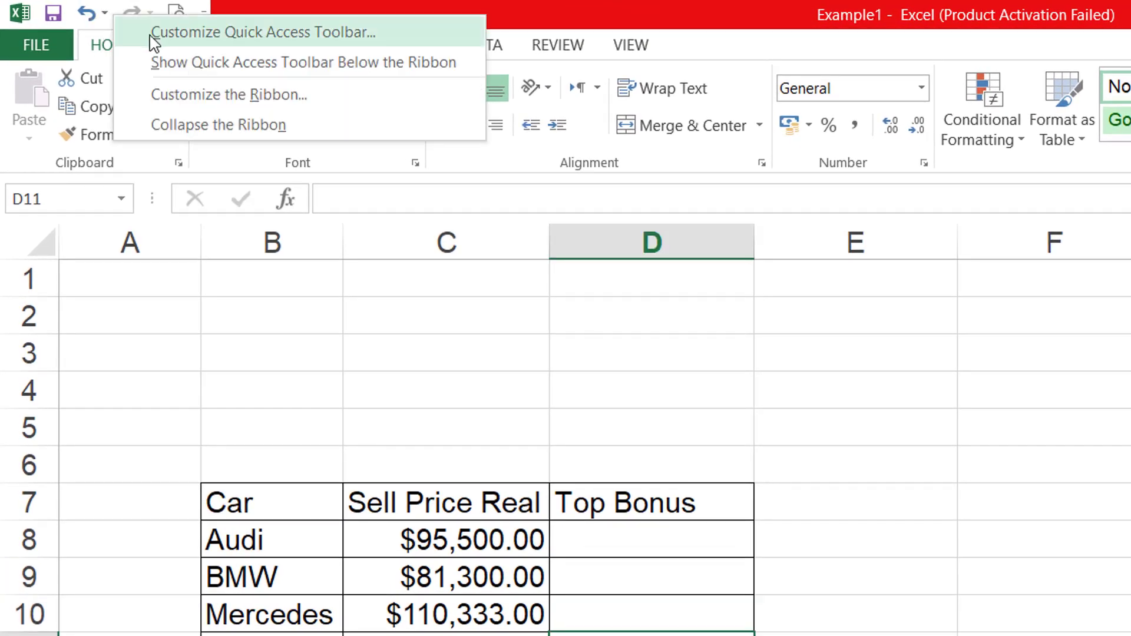
pyautogui.click(195, 35)
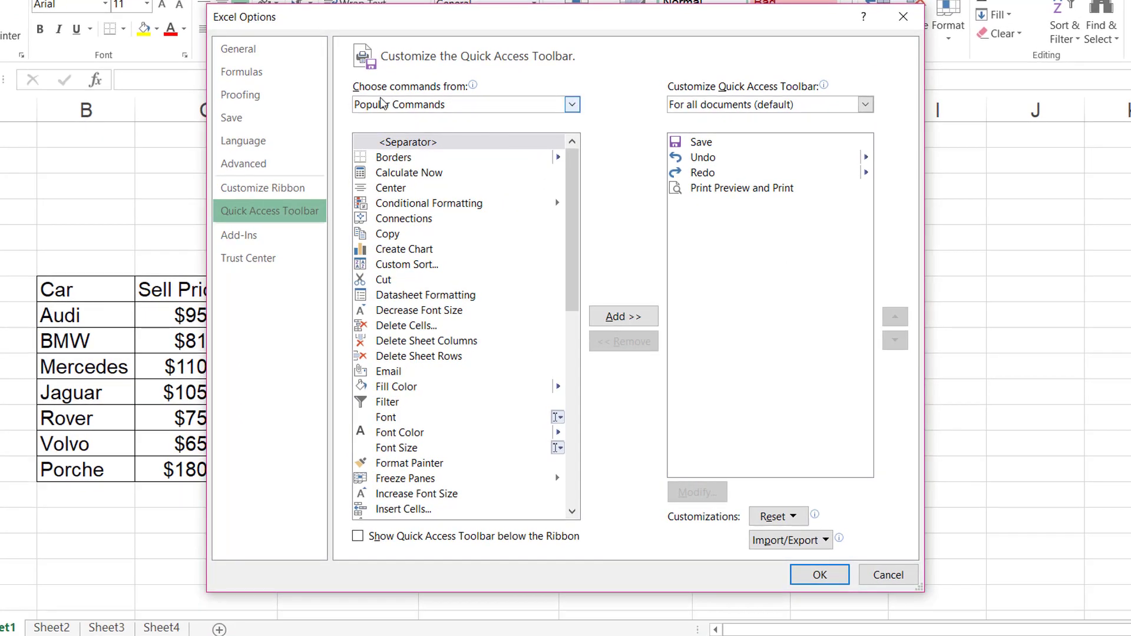
pyautogui.click(571, 105)
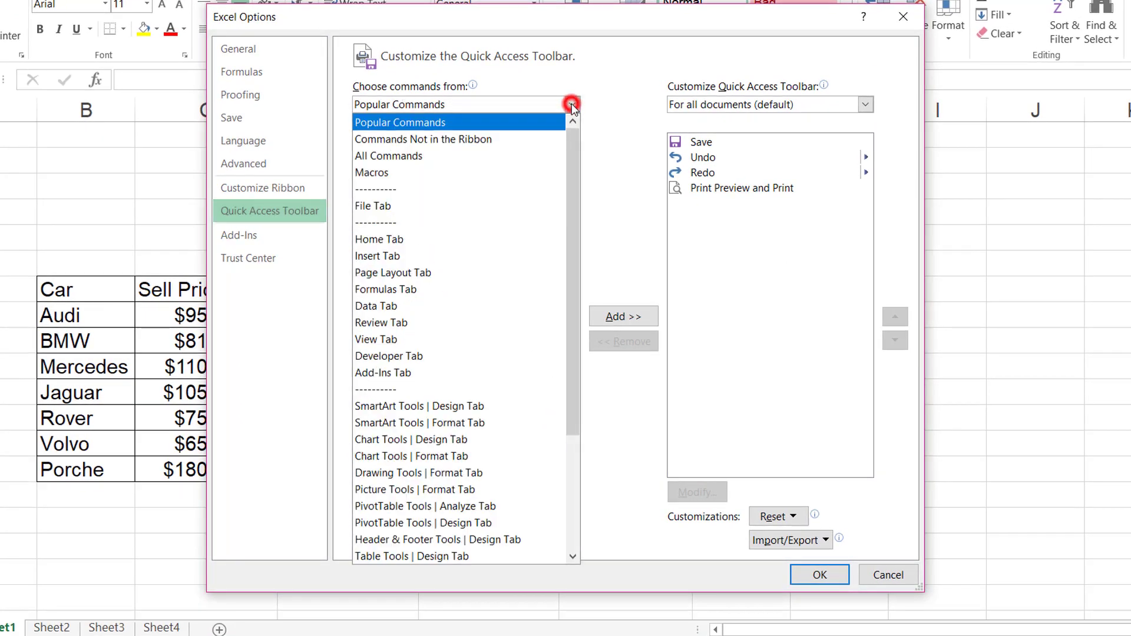
pyautogui.click(423, 156)
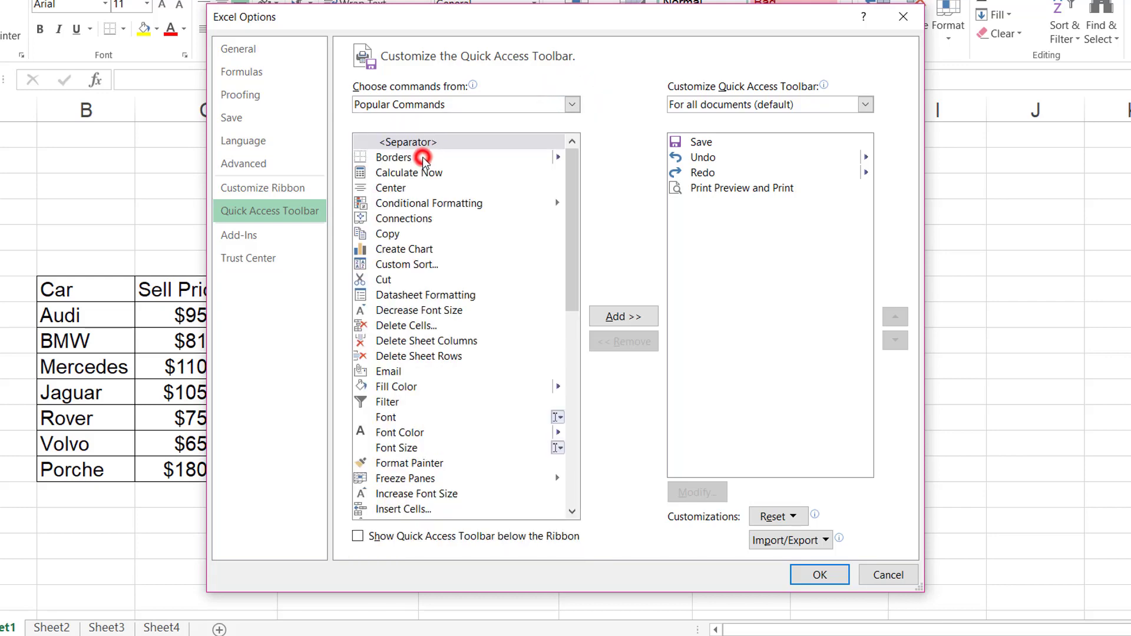
pyautogui.click(573, 156)
pyautogui.moveTo(576, 188); pyautogui.dragTo(574, 196)
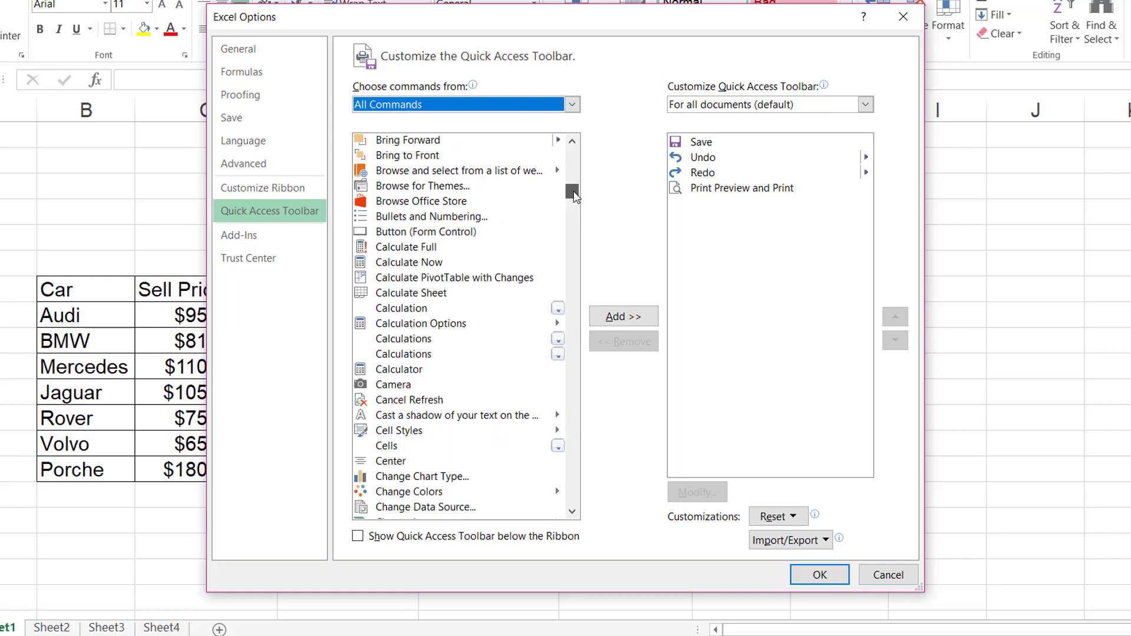
pyautogui.click(390, 387)
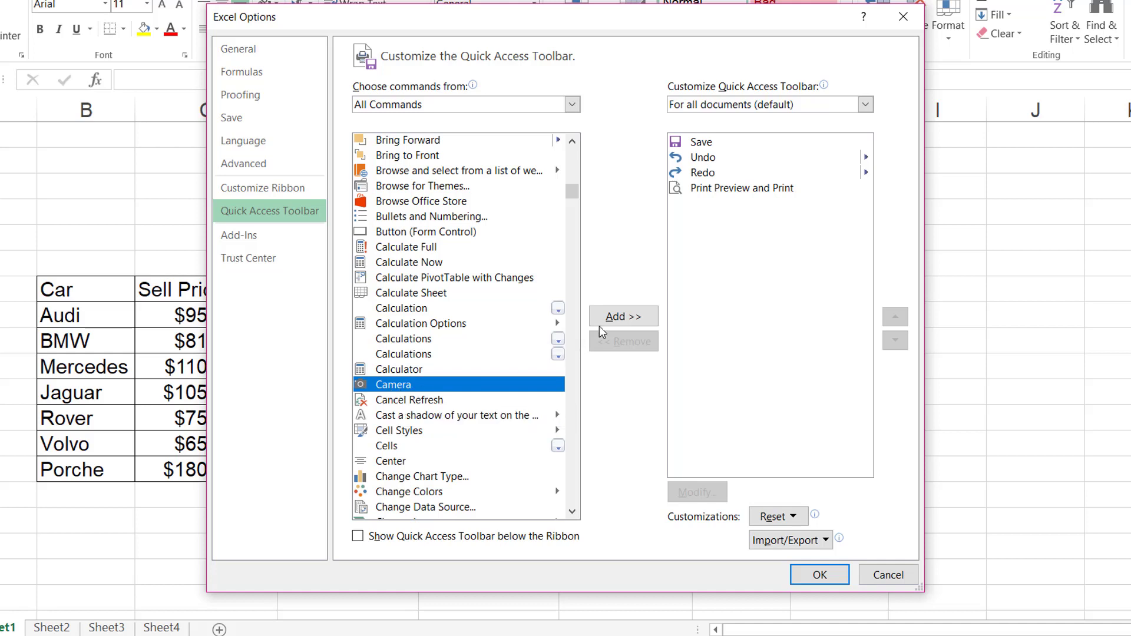
pyautogui.click(629, 323)
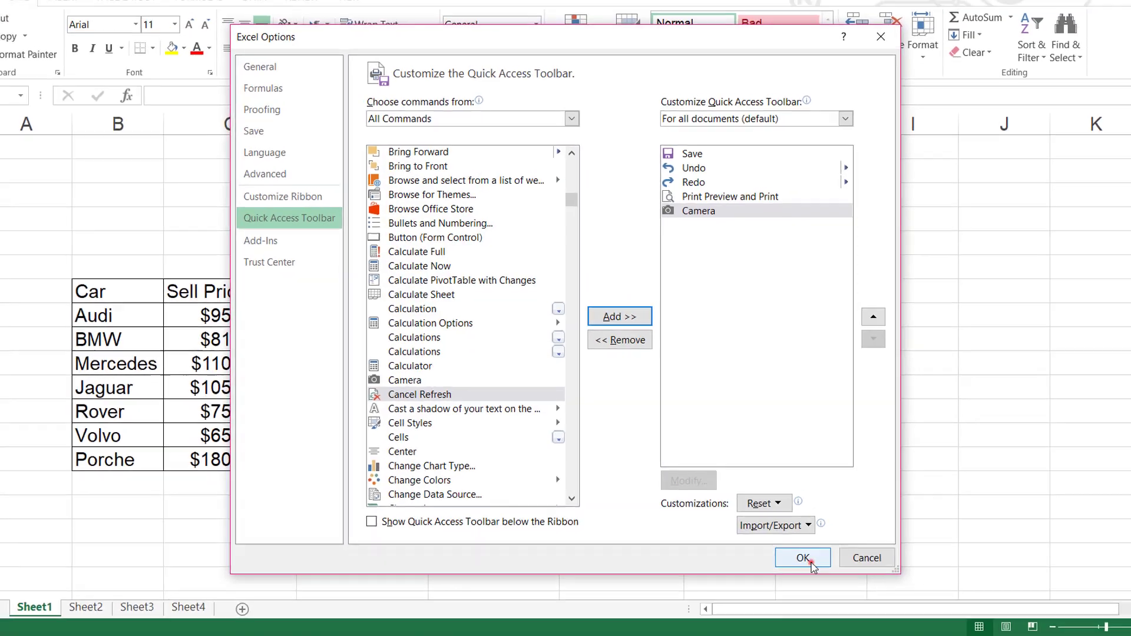
pyautogui.click(843, 575)
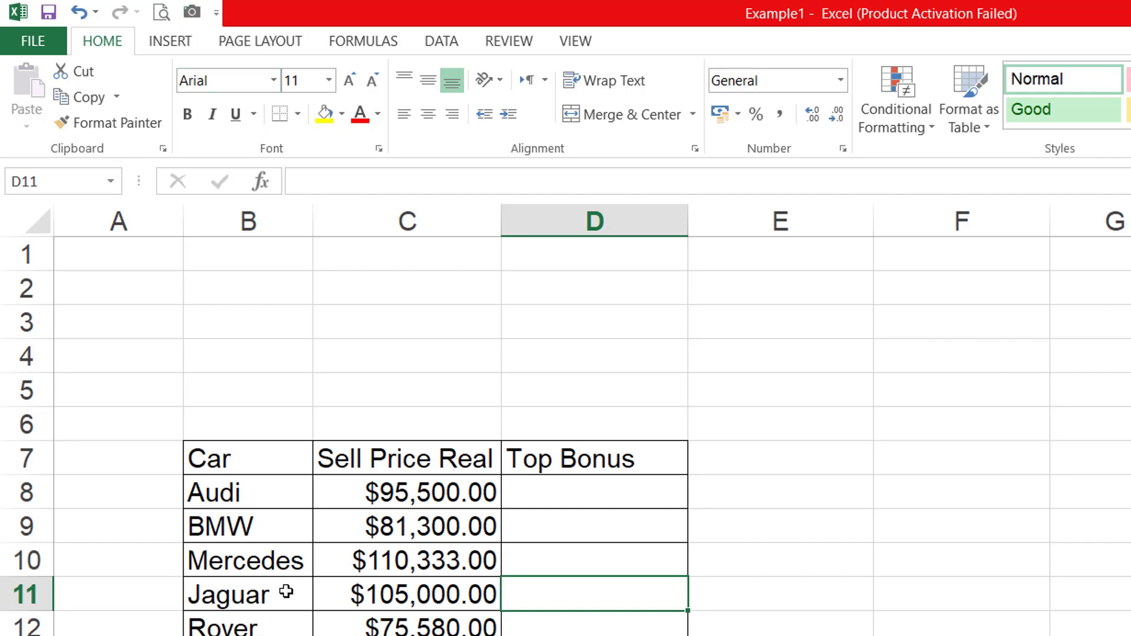
# Snapshot the car price table B7:D14 with Camera and place the picture near G6.
pyautogui.click(315, 494)
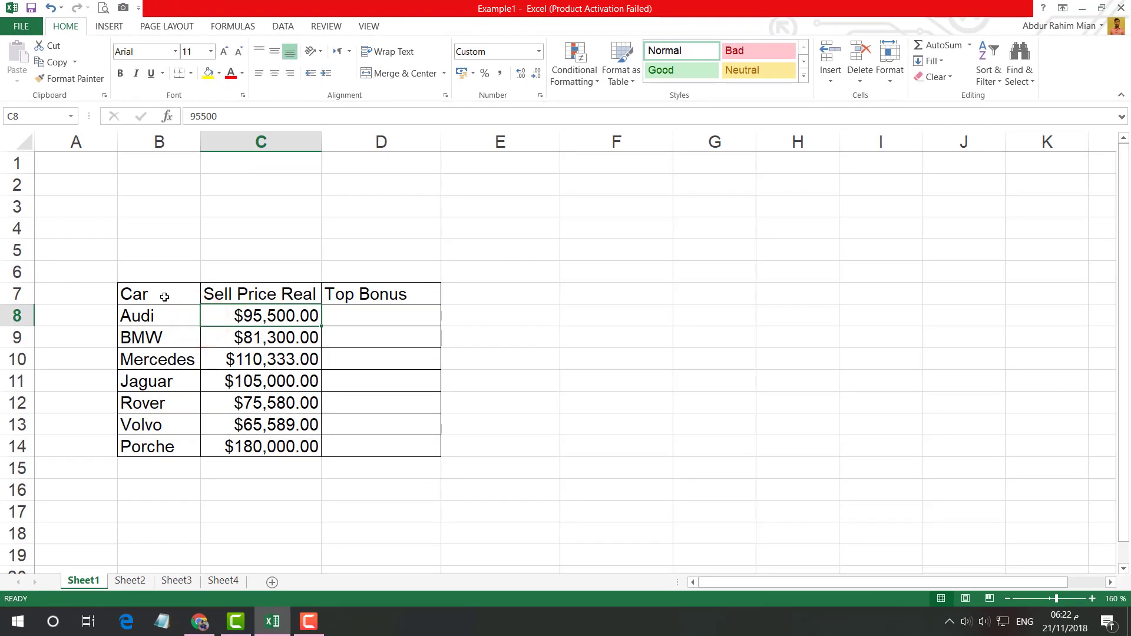
pyautogui.click(397, 360)
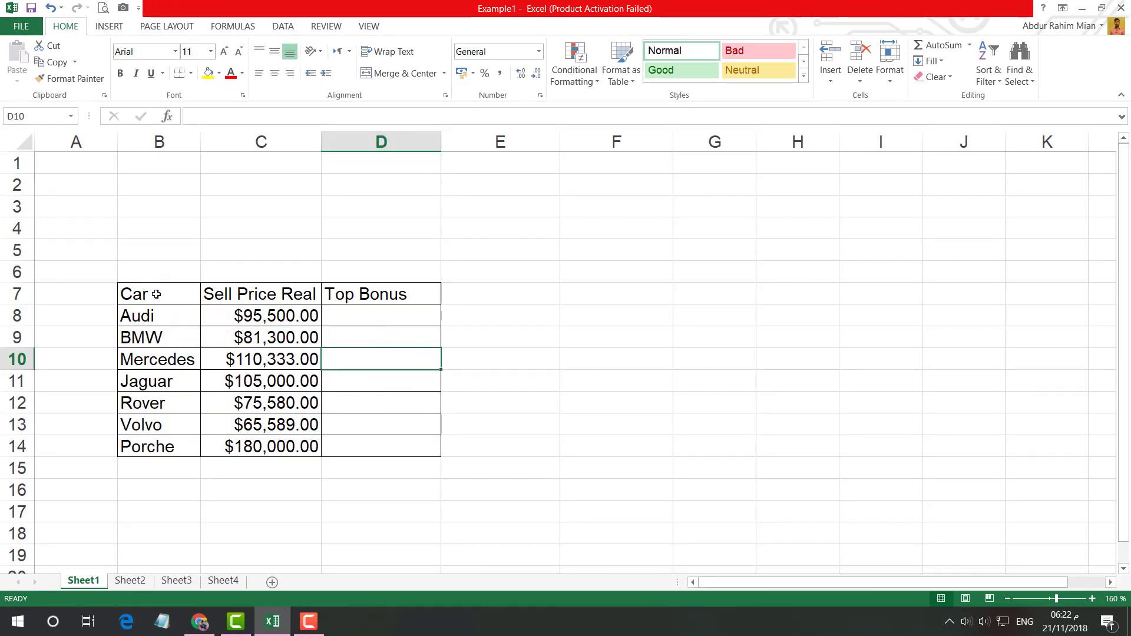
pyautogui.moveTo(157, 294); pyautogui.dragTo(337, 340)
pyautogui.moveTo(397, 402); pyautogui.dragTo(458, 526)
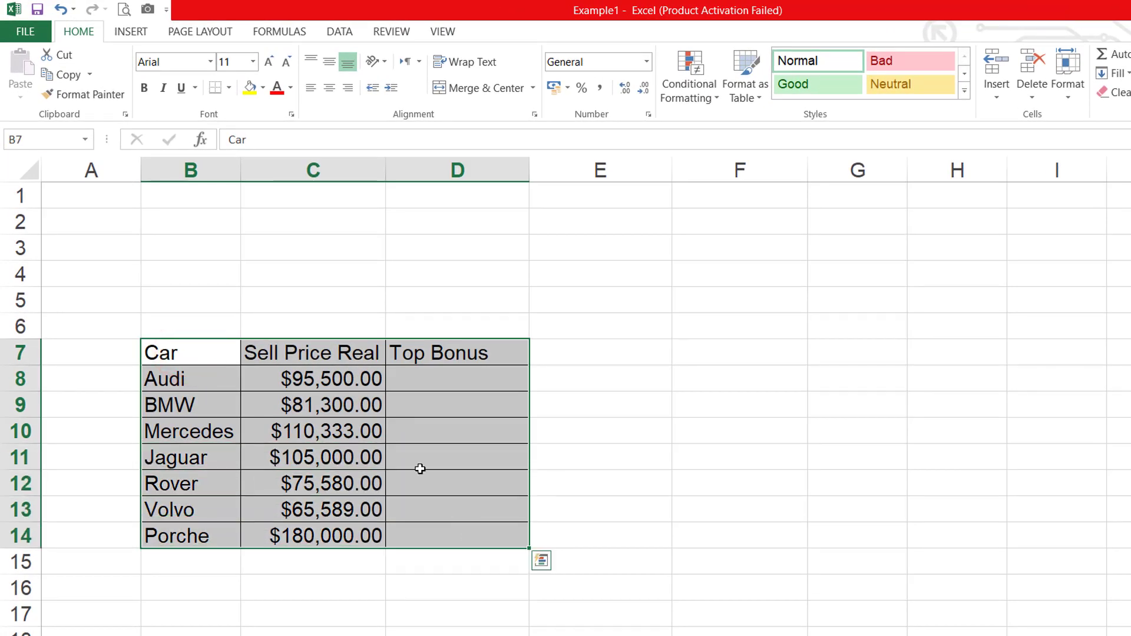
pyautogui.click(147, 10)
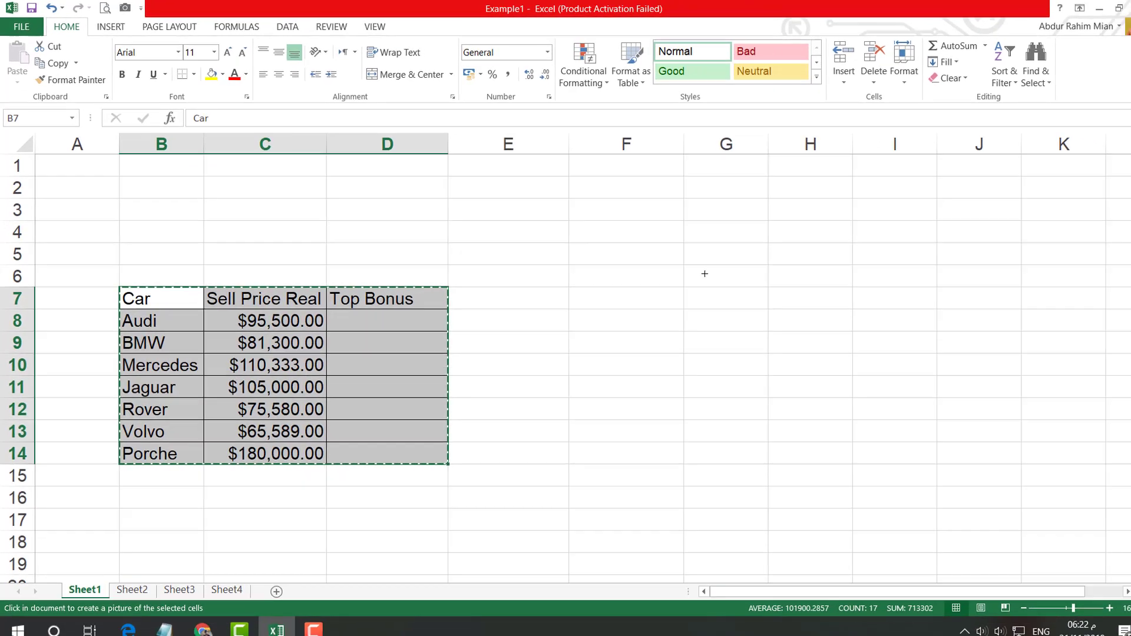
pyautogui.click(694, 269)
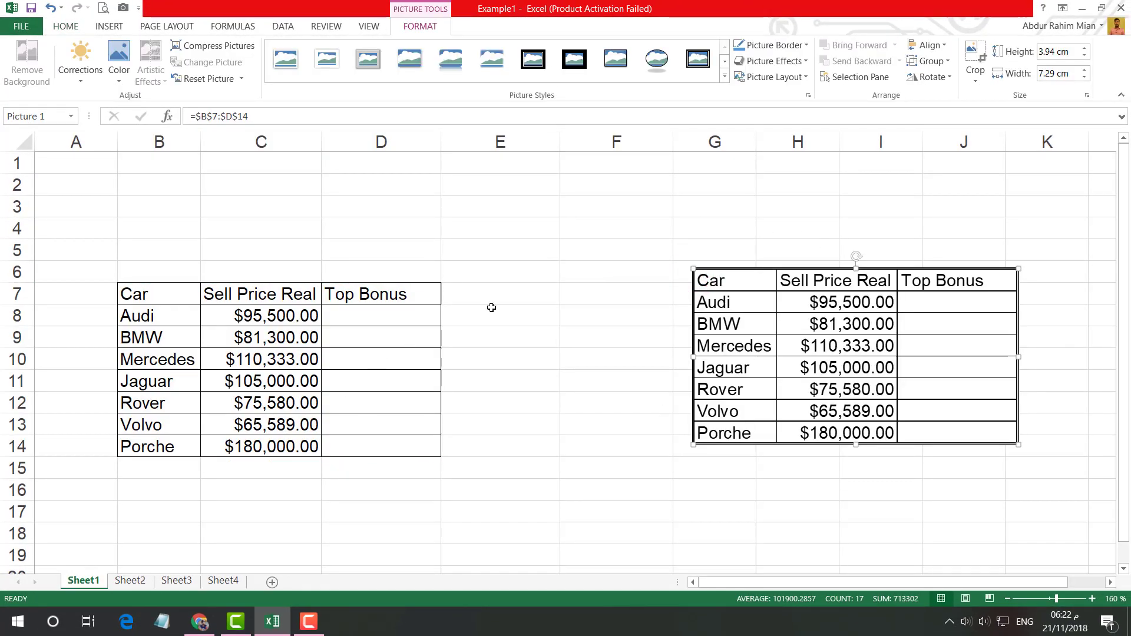
# Move the table picture left so it starts in column F.
pyautogui.click(636, 286)
pyautogui.click(753, 290)
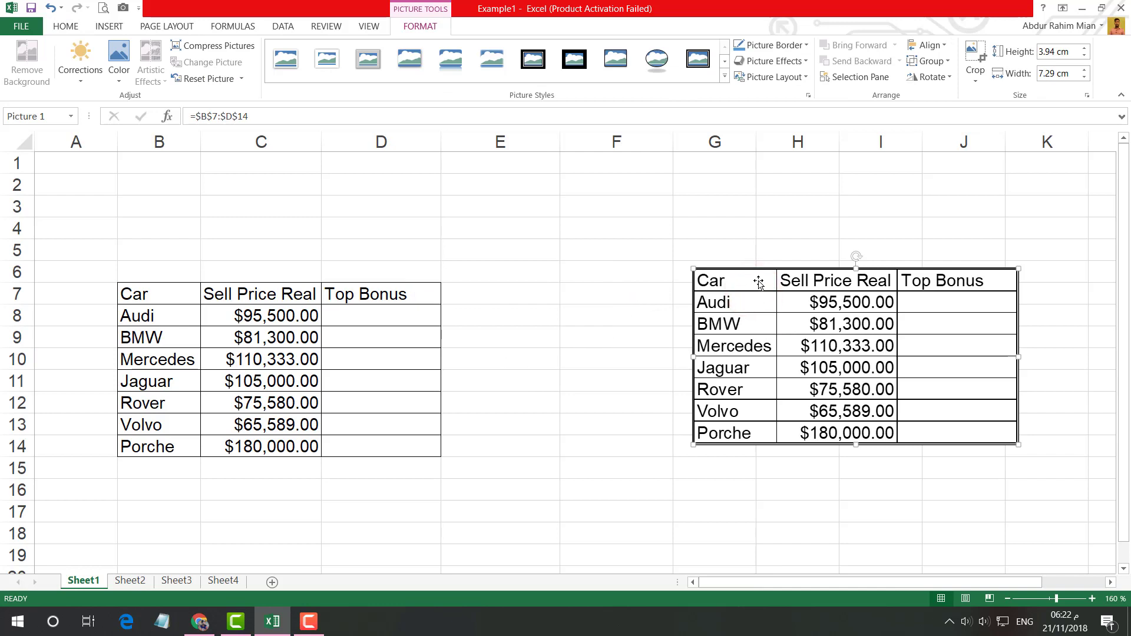
pyautogui.moveTo(759, 282); pyautogui.dragTo(682, 286)
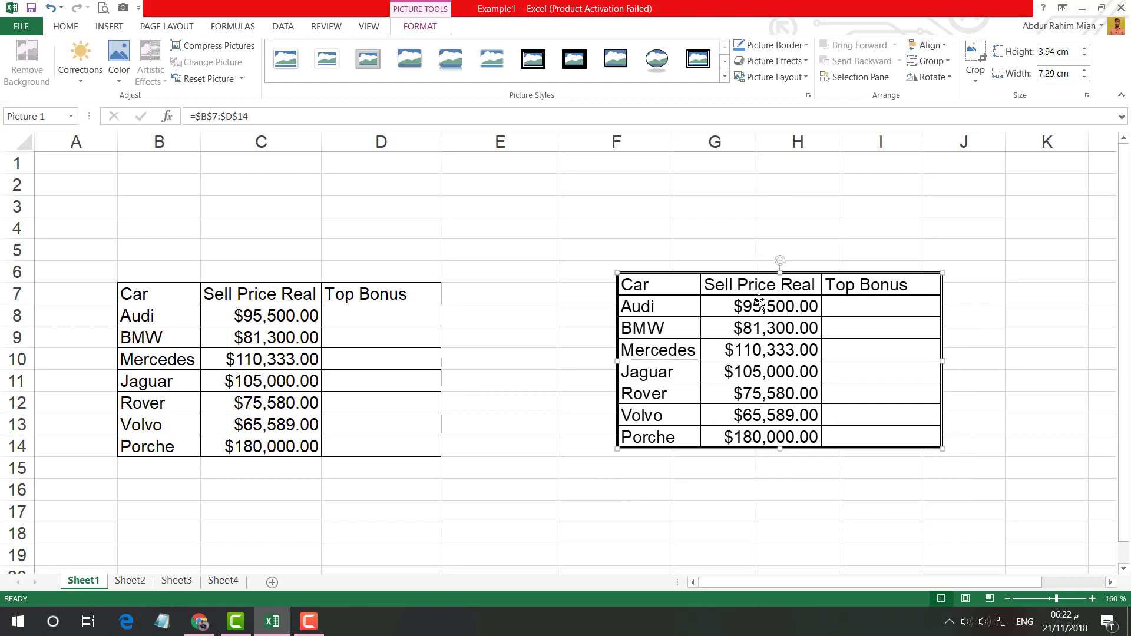
pyautogui.click(62, 26)
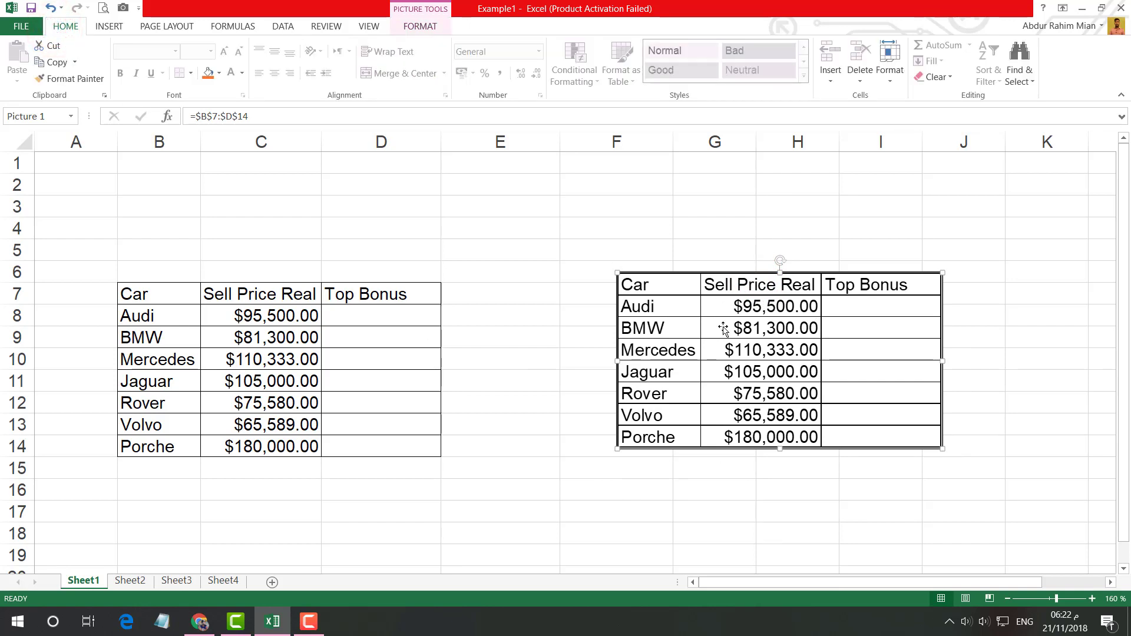
# Copy the table picture and paste it through Paste Special as a static Picture (PNG).
pyautogui.hotkey('ctrl', 'c')
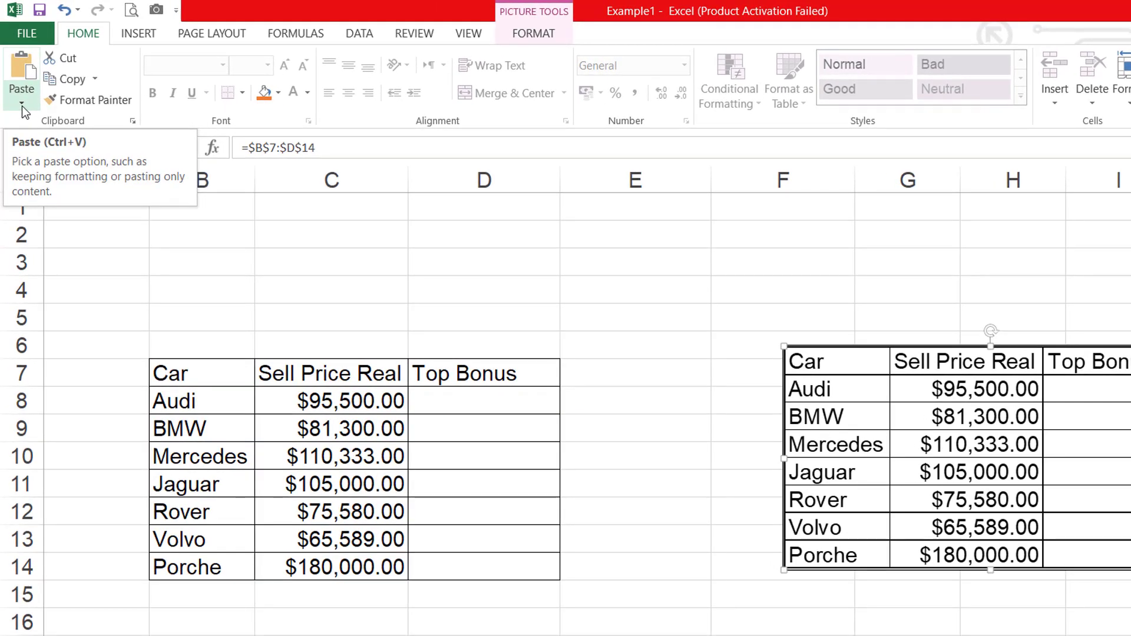
pyautogui.click(23, 105)
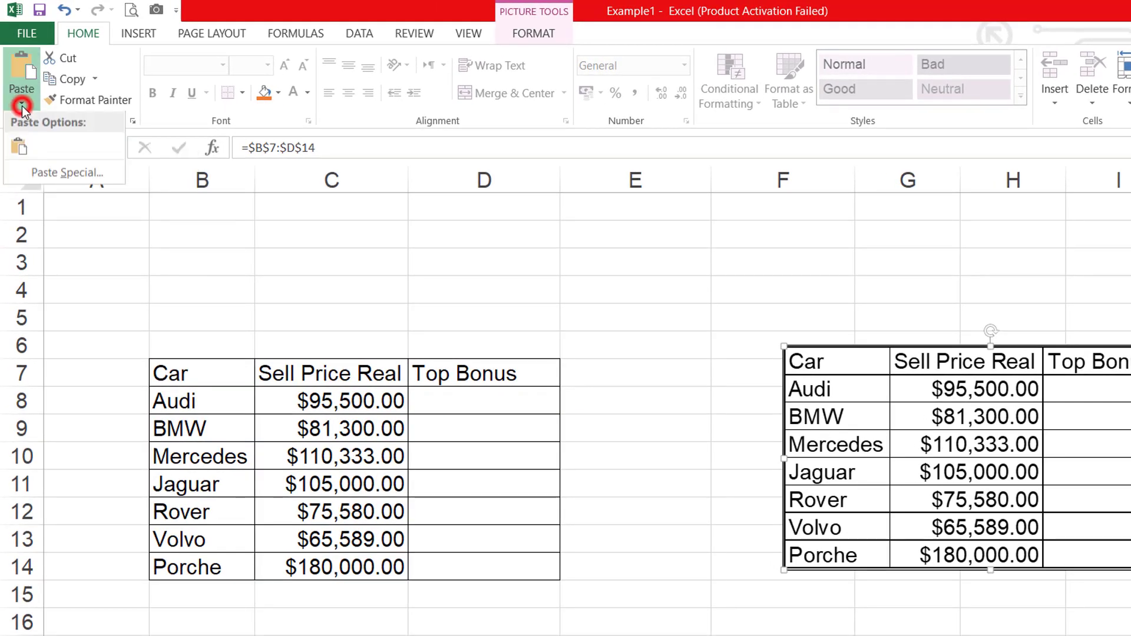
pyautogui.click(70, 176)
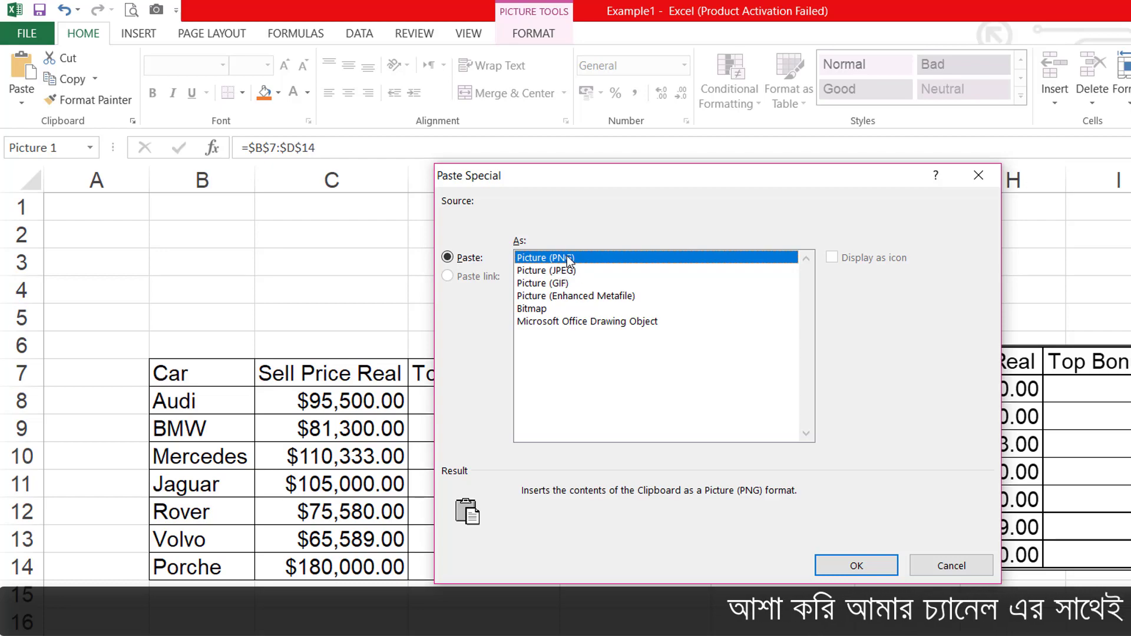
pyautogui.click(857, 564)
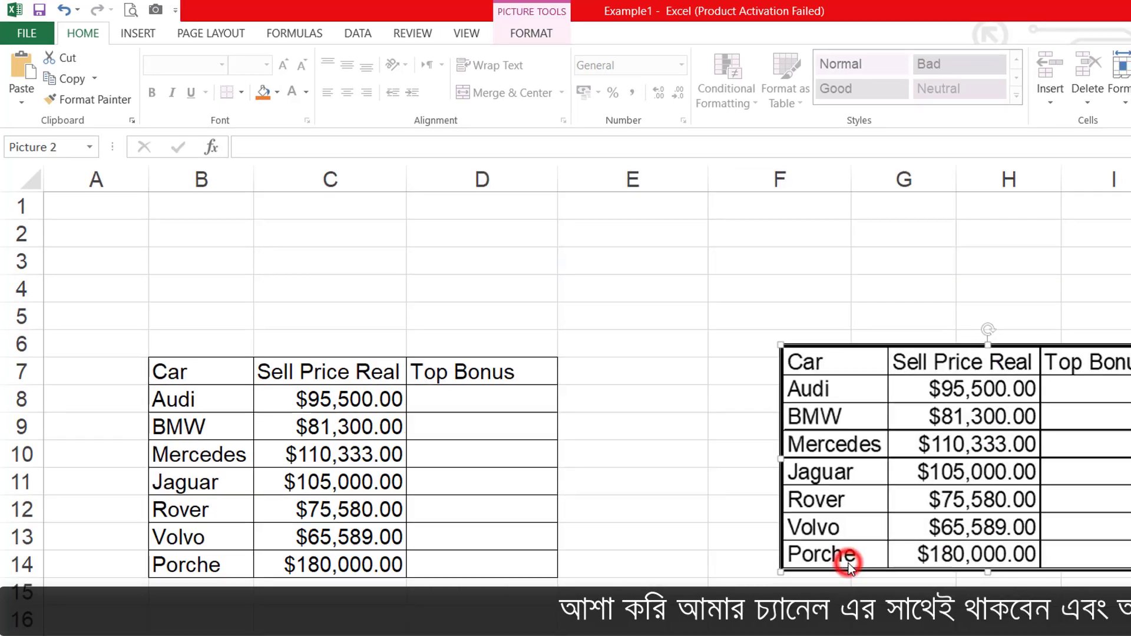
pyautogui.scroll(-1, 740, 353)
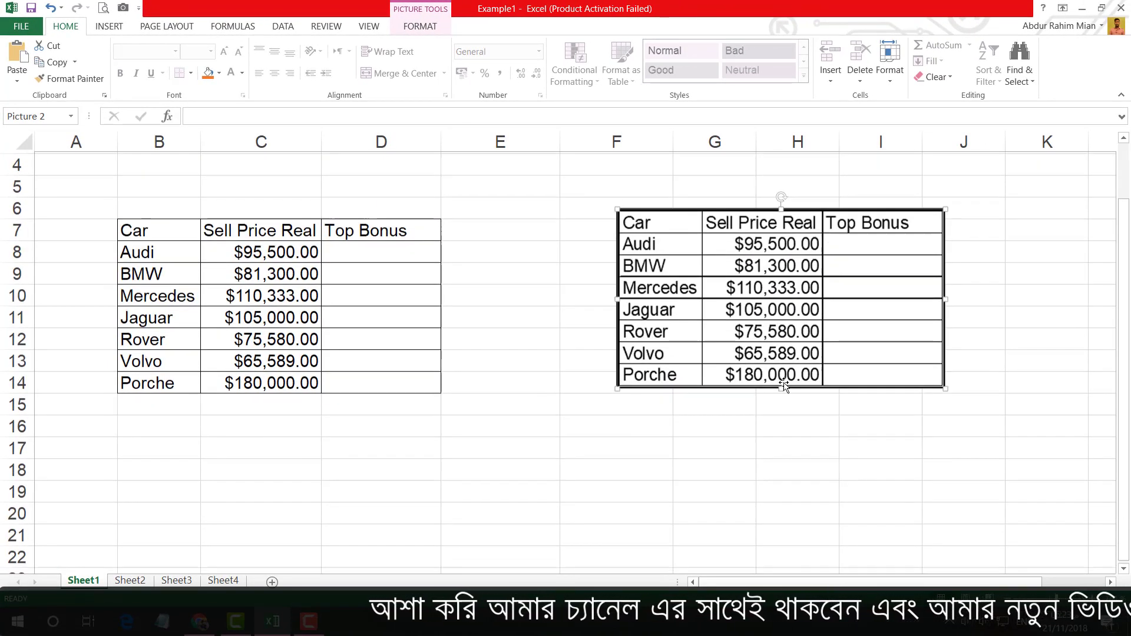
# Paste another linked table picture (Picture 3, =$B$7:$D$14) at cell D19.
pyautogui.click(603, 482)
pyautogui.click(761, 292)
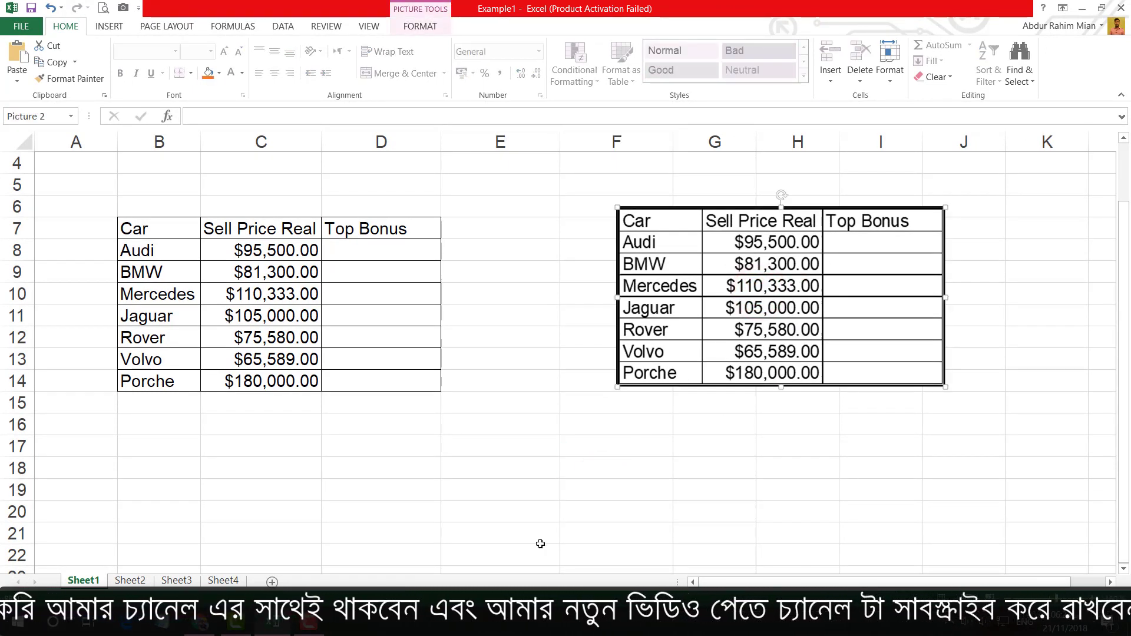
pyautogui.click(416, 489)
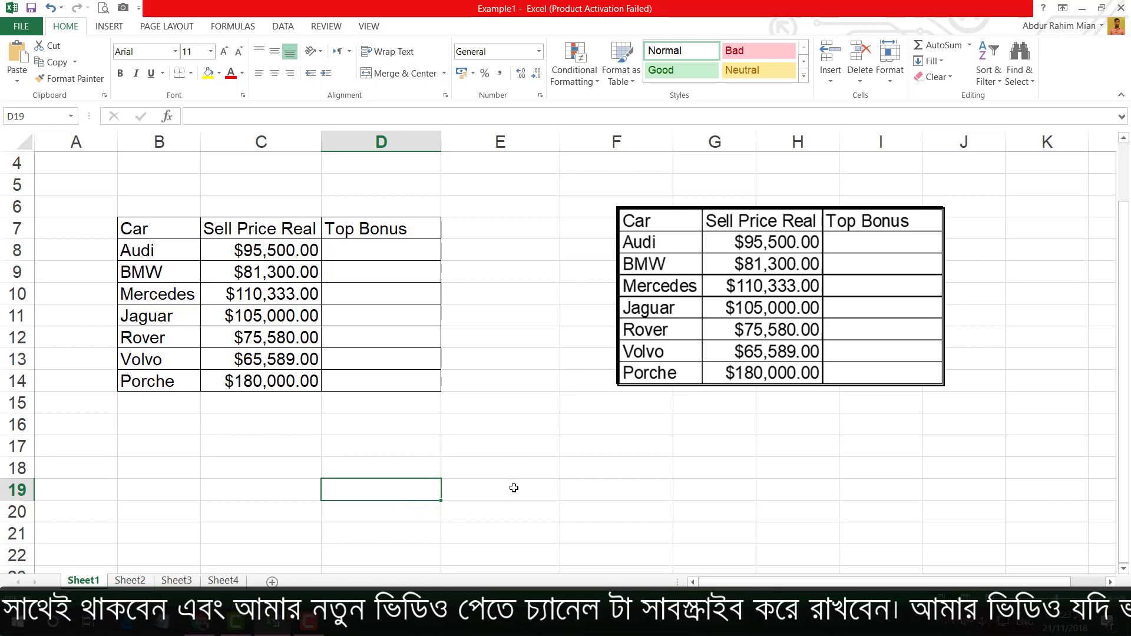
pyautogui.hotkey('ctrl', 'v')
pyautogui.scroll(-2, 514, 488)
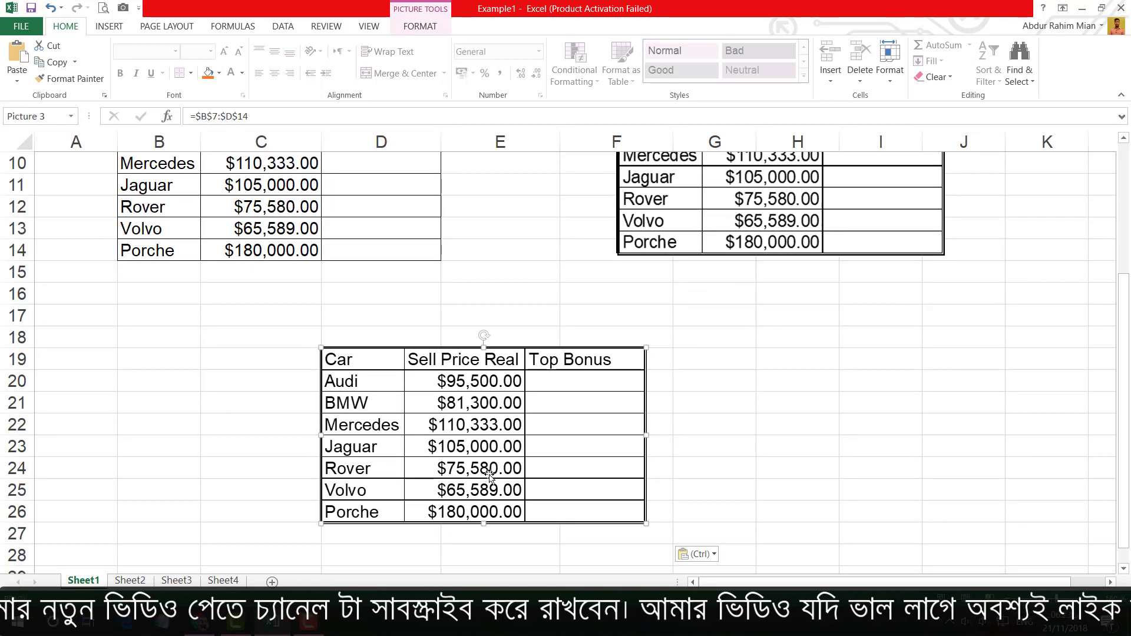
# Drag the PNG table picture down beside the new copy, around G19.
pyautogui.scroll(1, 753, 243)
pyautogui.scroll(1, 753, 244)
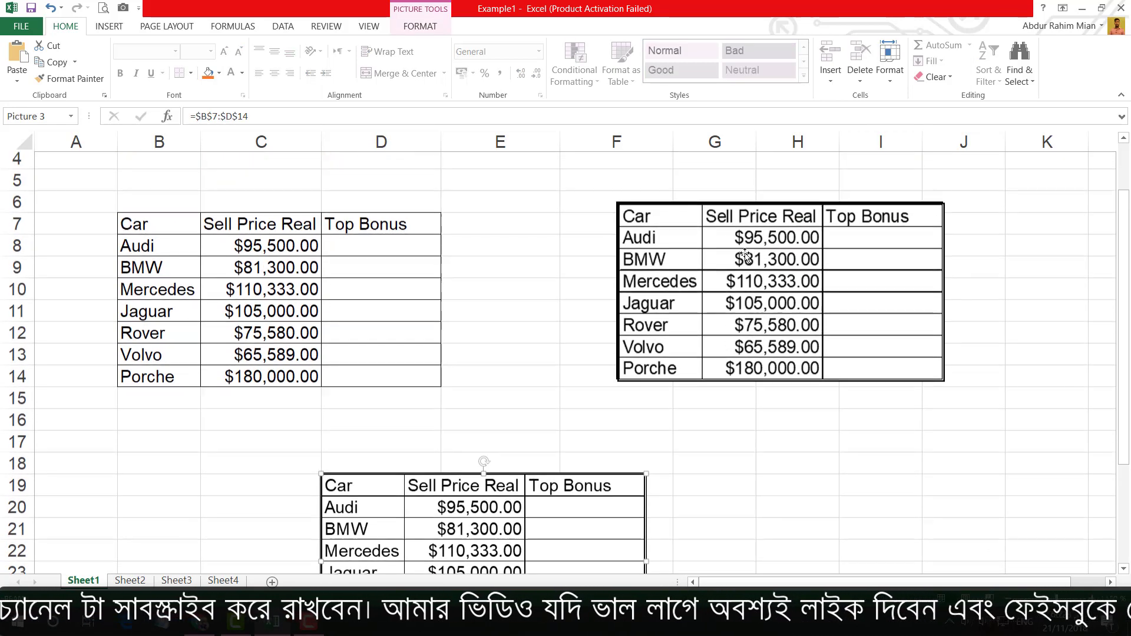
pyautogui.moveTo(746, 350); pyautogui.dragTo(825, 565)
pyautogui.scroll(-1, 798, 446)
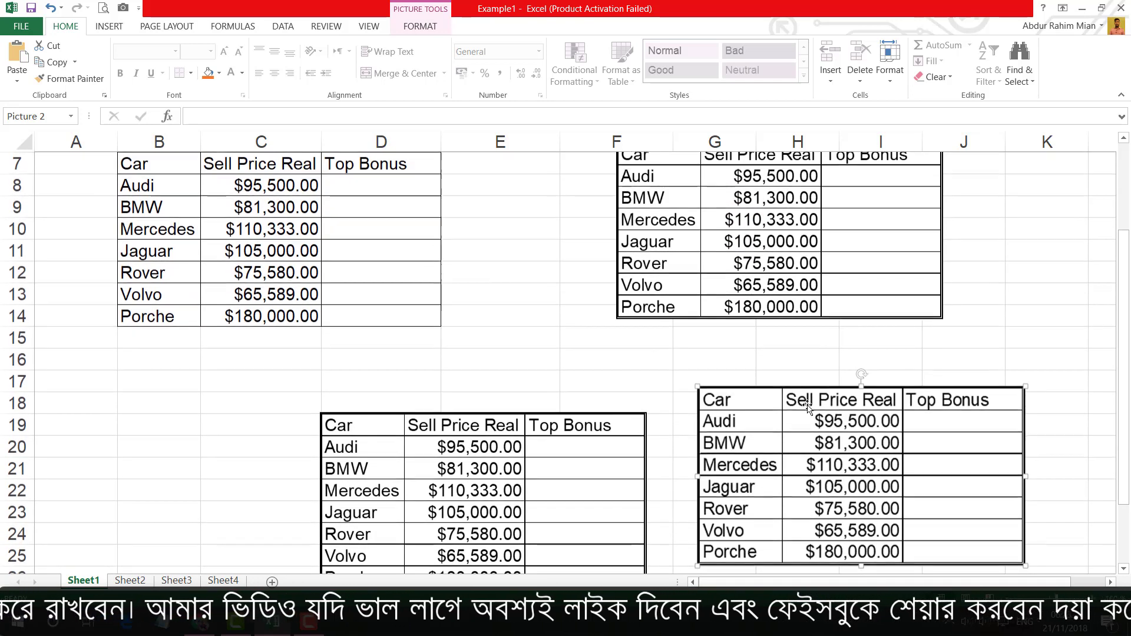
pyautogui.moveTo(798, 445); pyautogui.dragTo(775, 461)
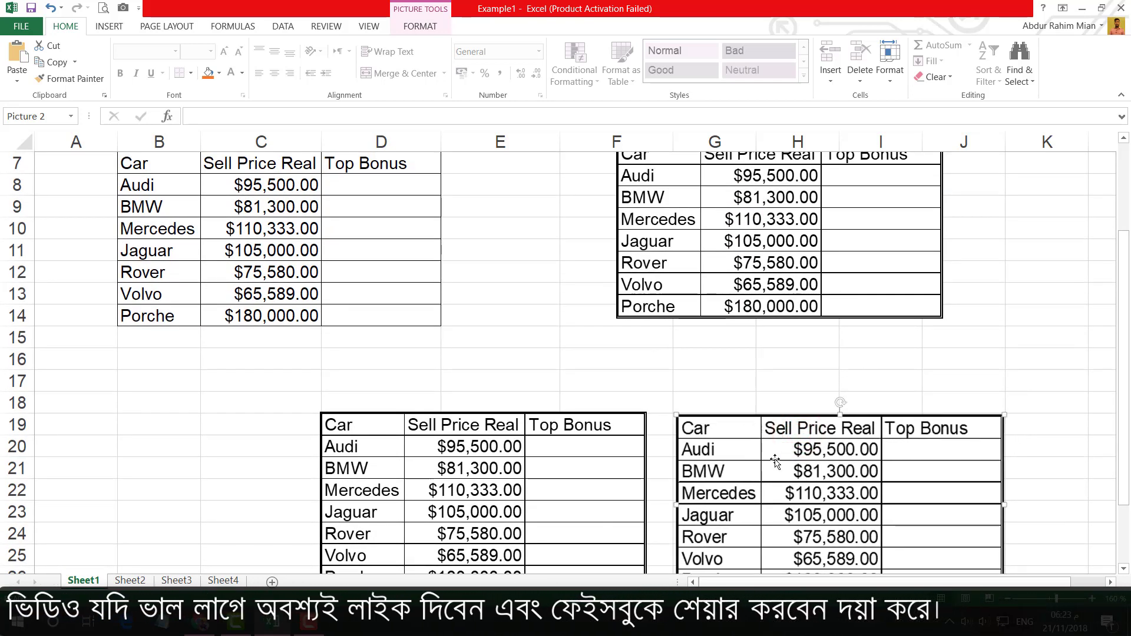